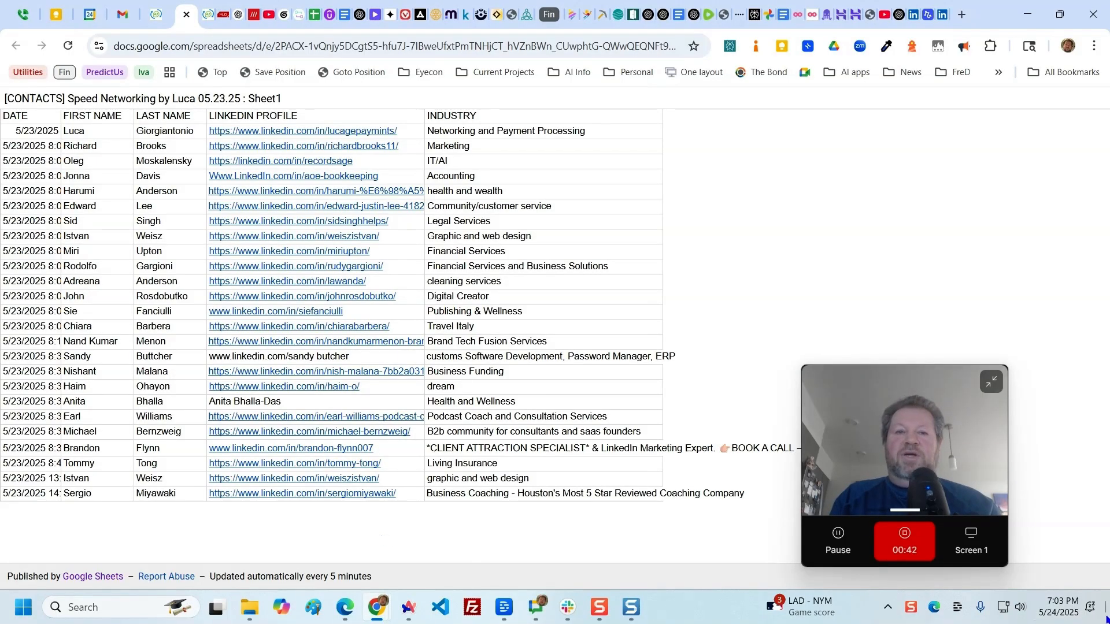
Capture the published contacts table in Snagit as an image of about 1344 × 701 px and bring the Snagit editor into view
click(594, 606)
click(448, 284)
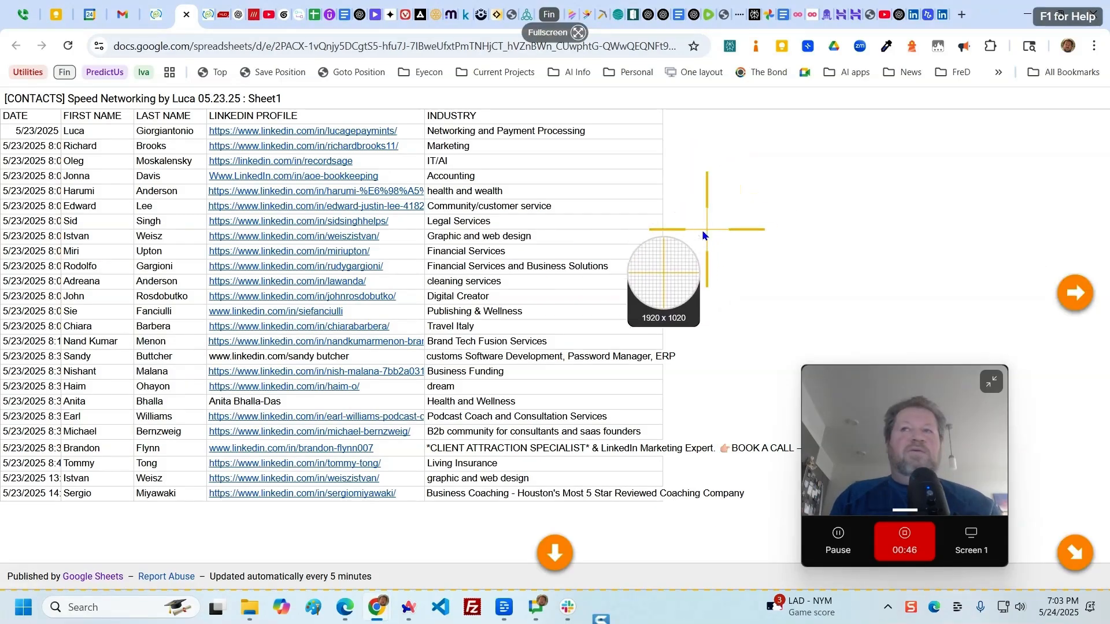
drag(778, 510, 1, 107)
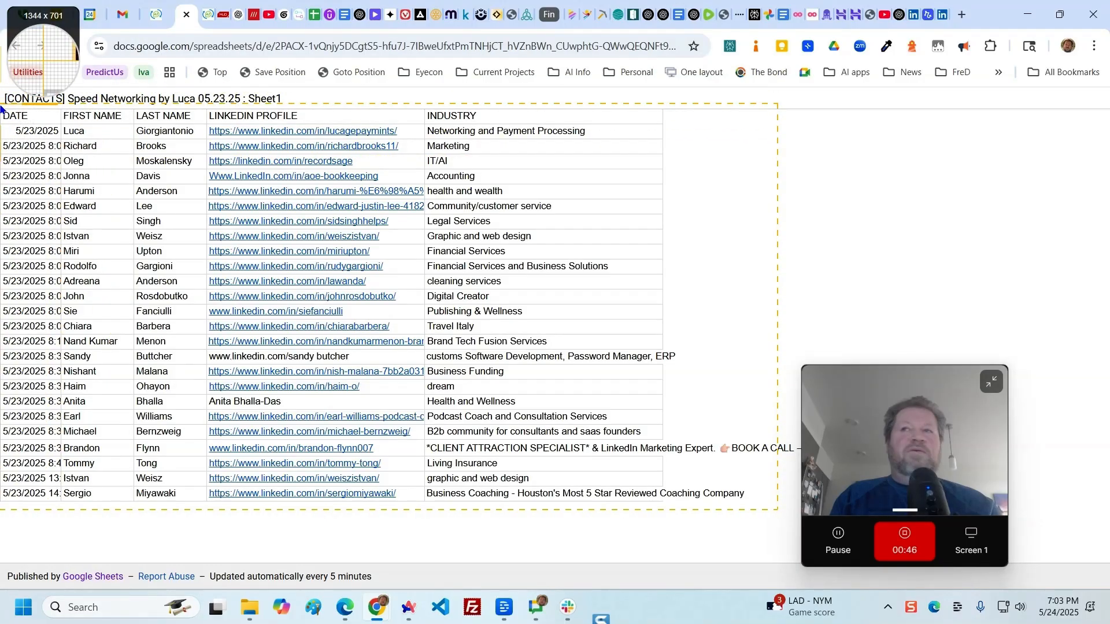
drag(2, 107, 1, 108)
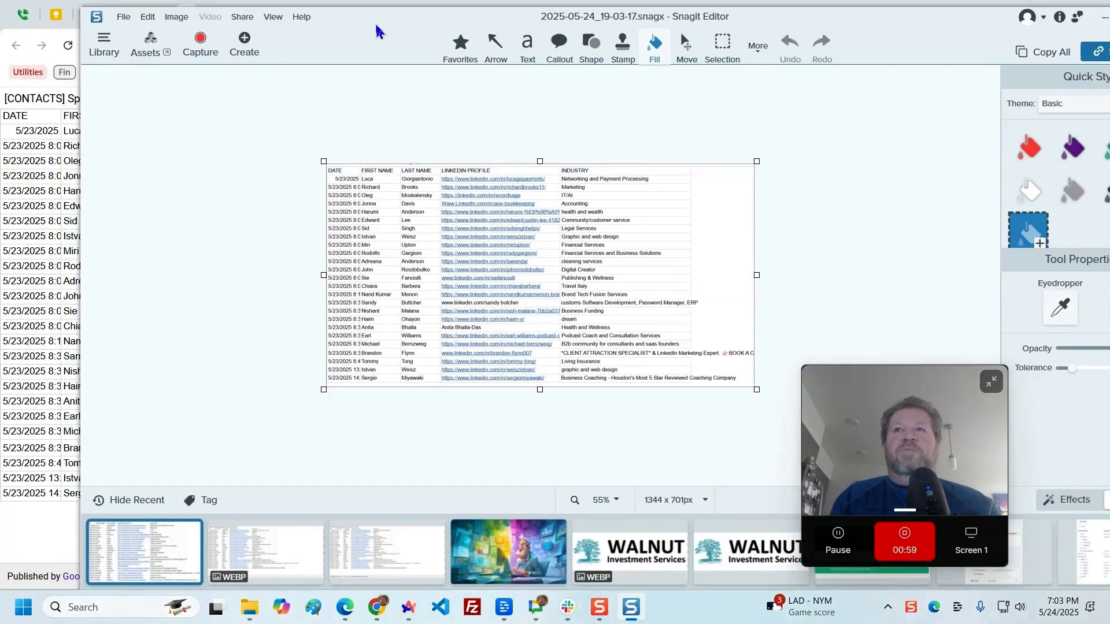
drag(375, 31, 355, 45)
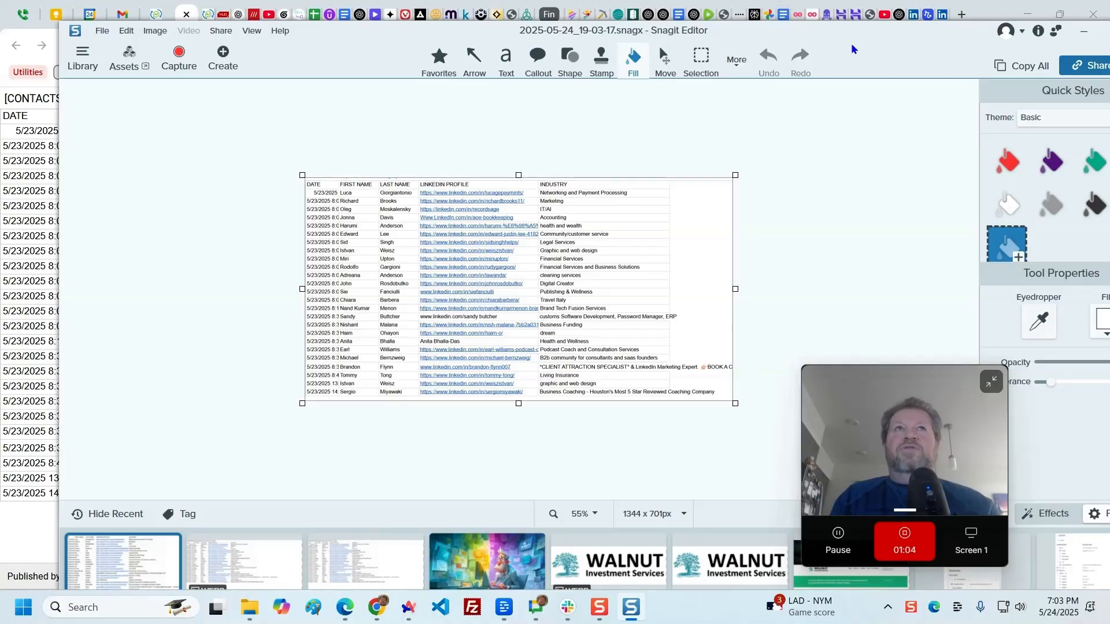
click(102, 31)
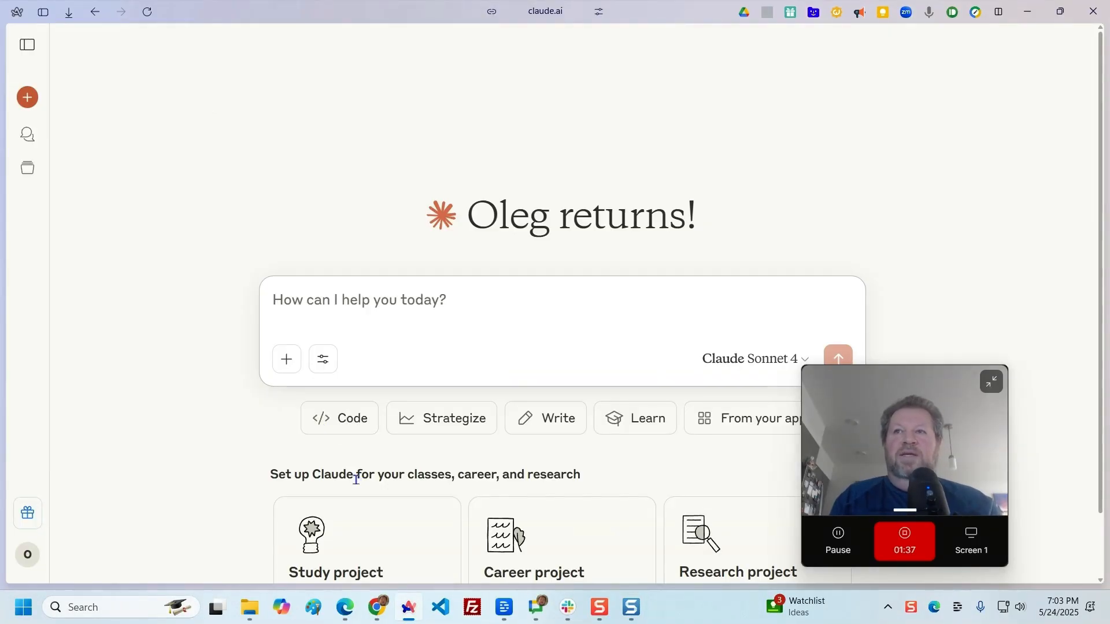
Attach the captured table image in Claude and ask it to create a clean csv file for import into Google Sheets
click(287, 359)
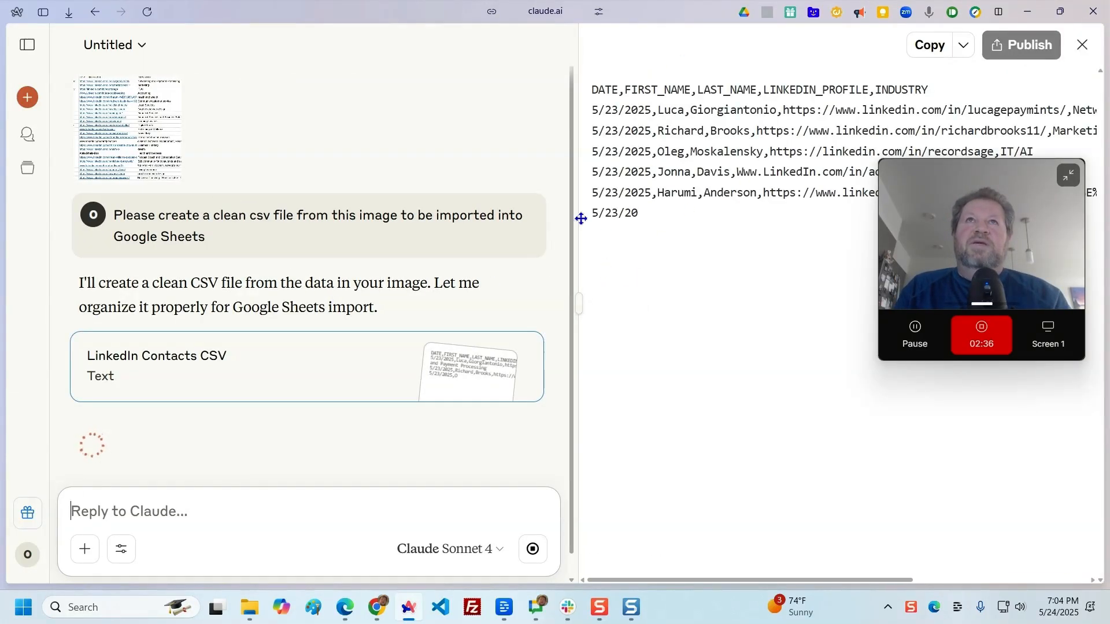
drag(968, 209, 215, 271)
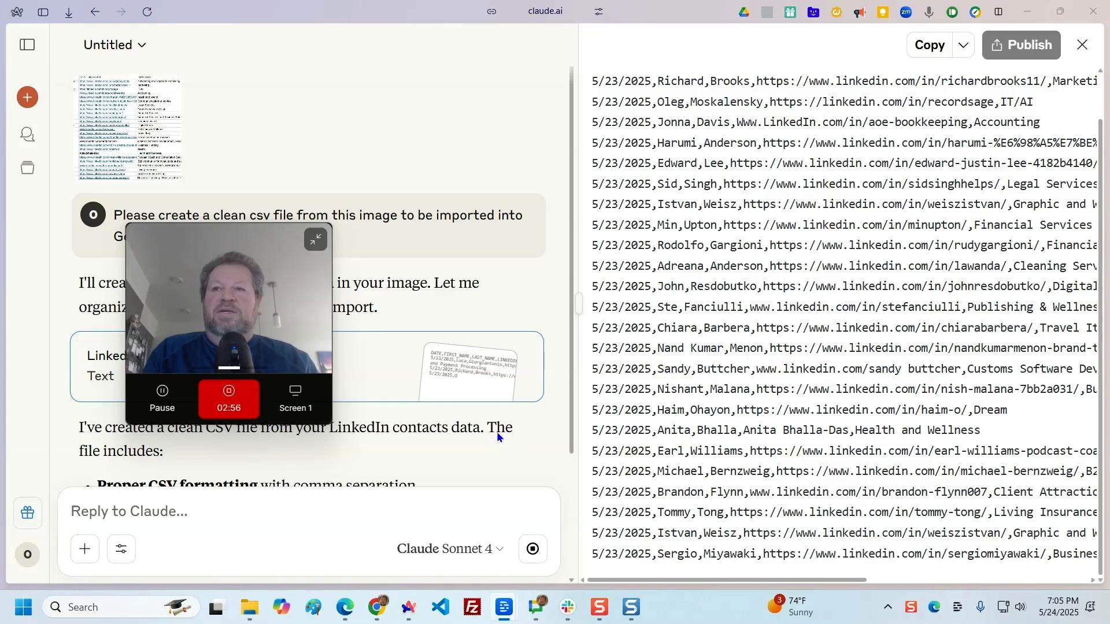
Read through Claude's import instructions and data cleaning notes for the generated CSV
scroll(433, 279, down, 4)
drag(238, 233, 446, 84)
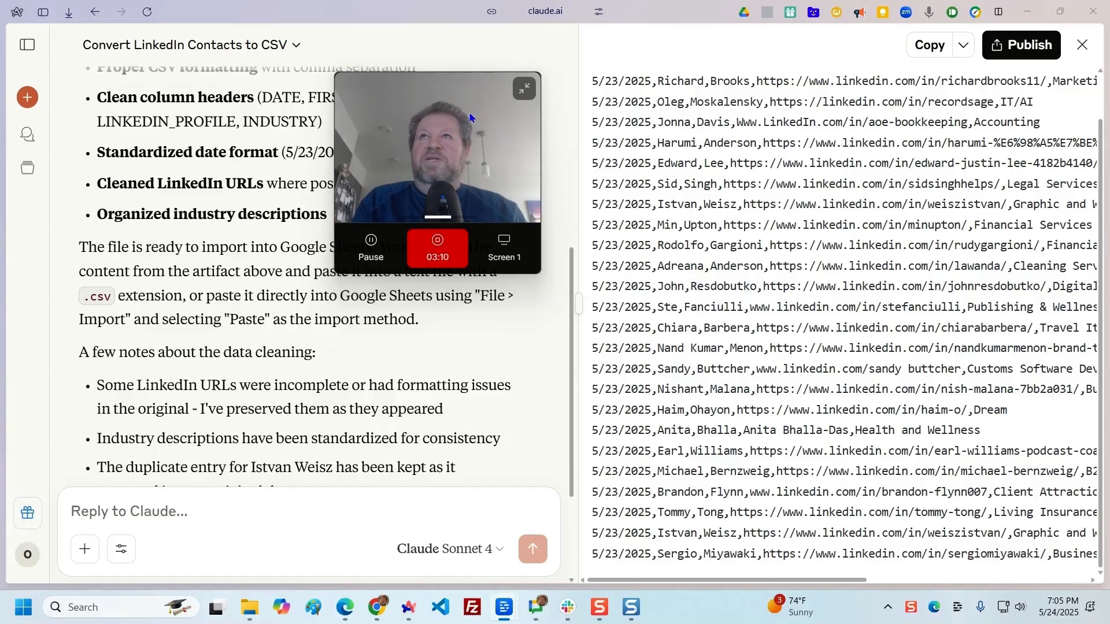
drag(459, 97, 720, 52)
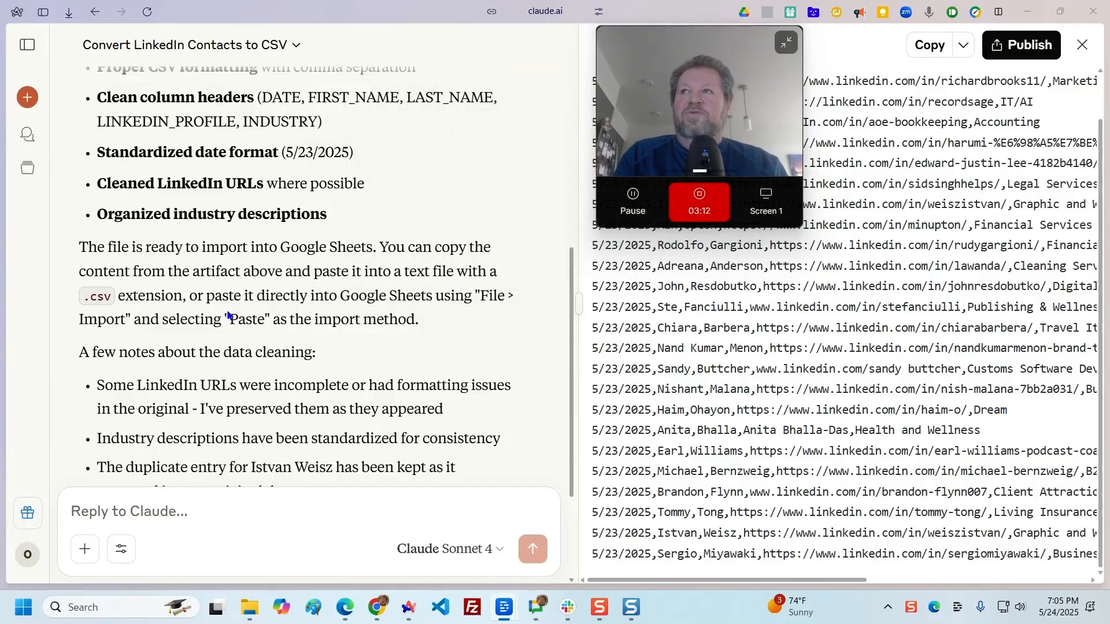
scroll(291, 401, down, 3)
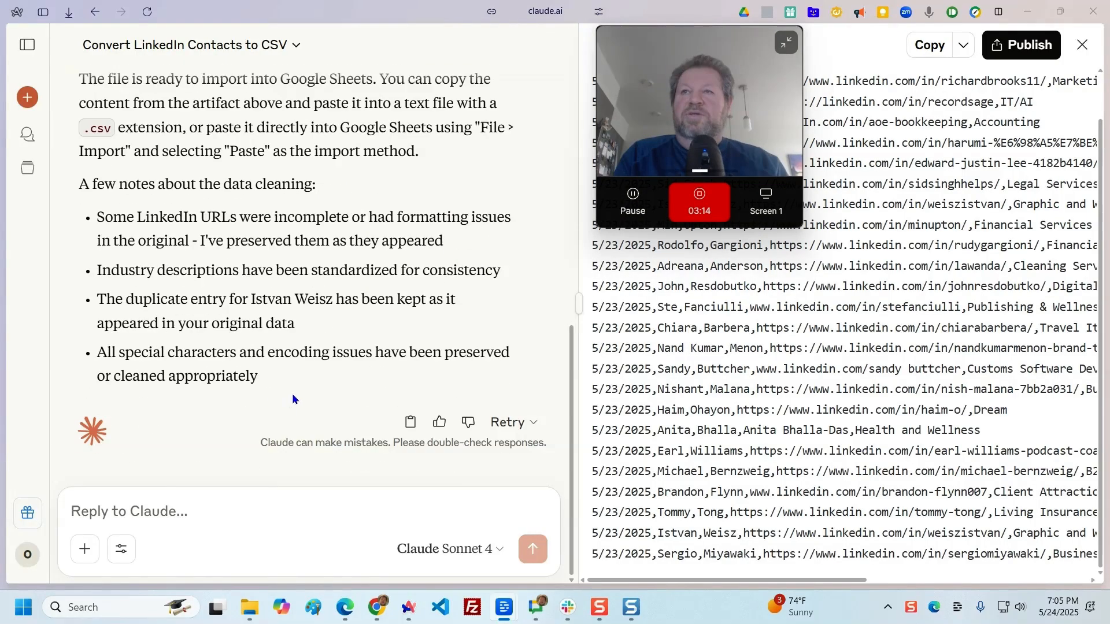
Download the generated CSV content as TXT and show linkedin_contacts_csv.txt in File Explorer, moved aside to the other screen
drag(695, 88, 308, 174)
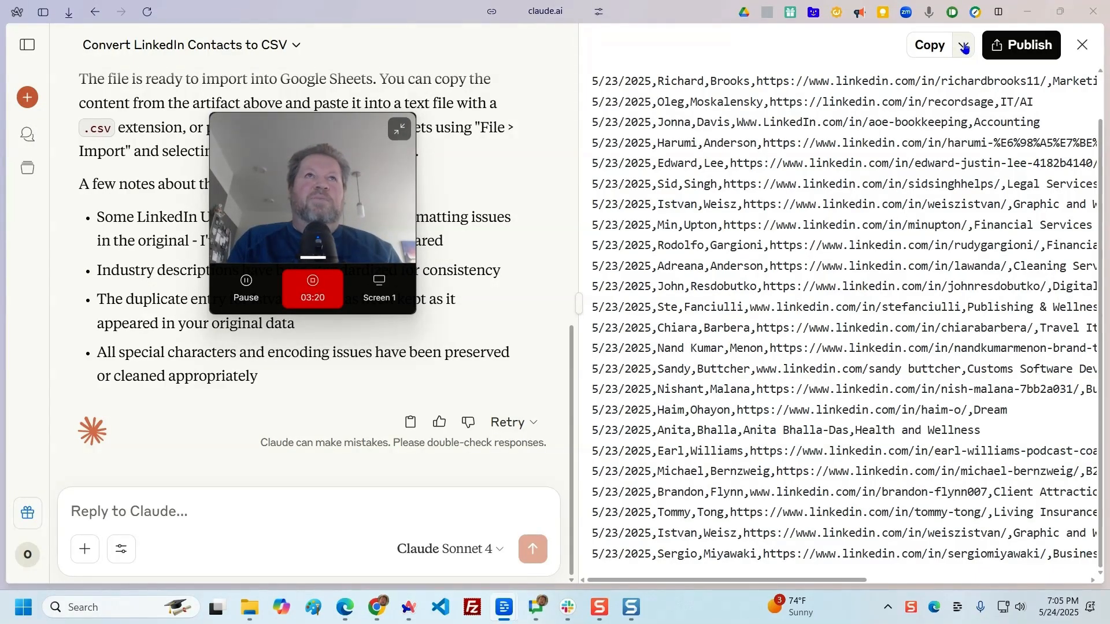
click(963, 45)
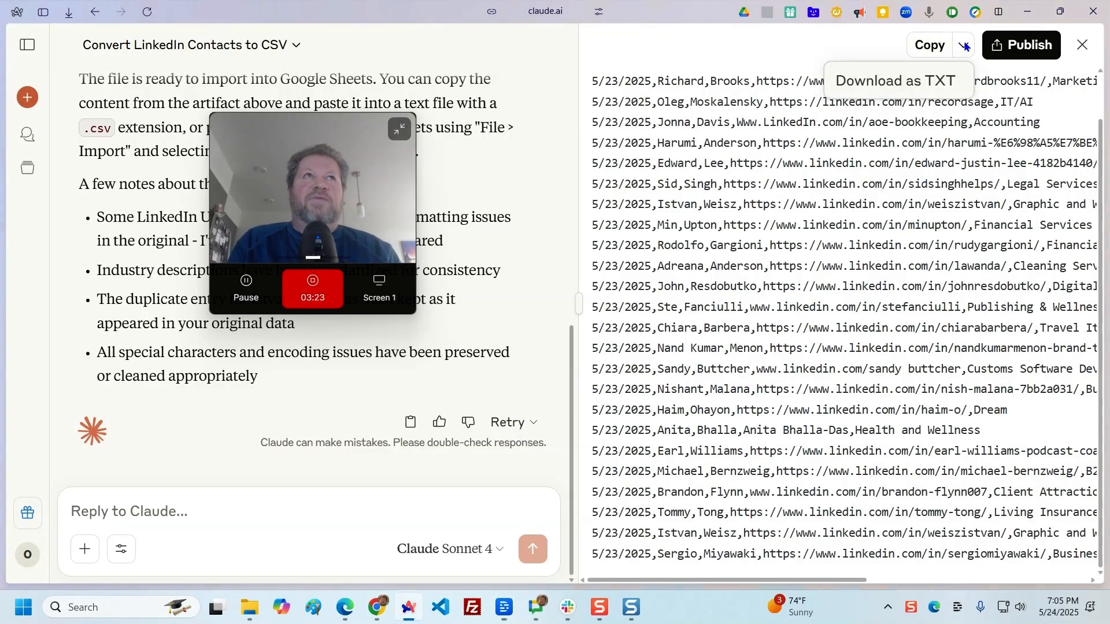
click(916, 84)
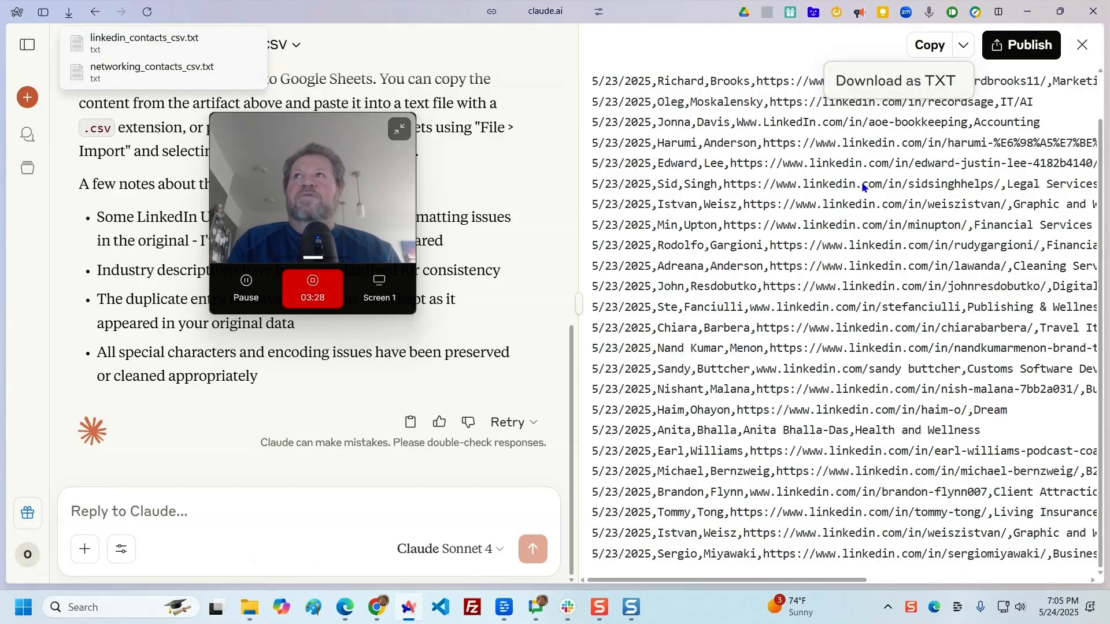
right_click(160, 38)
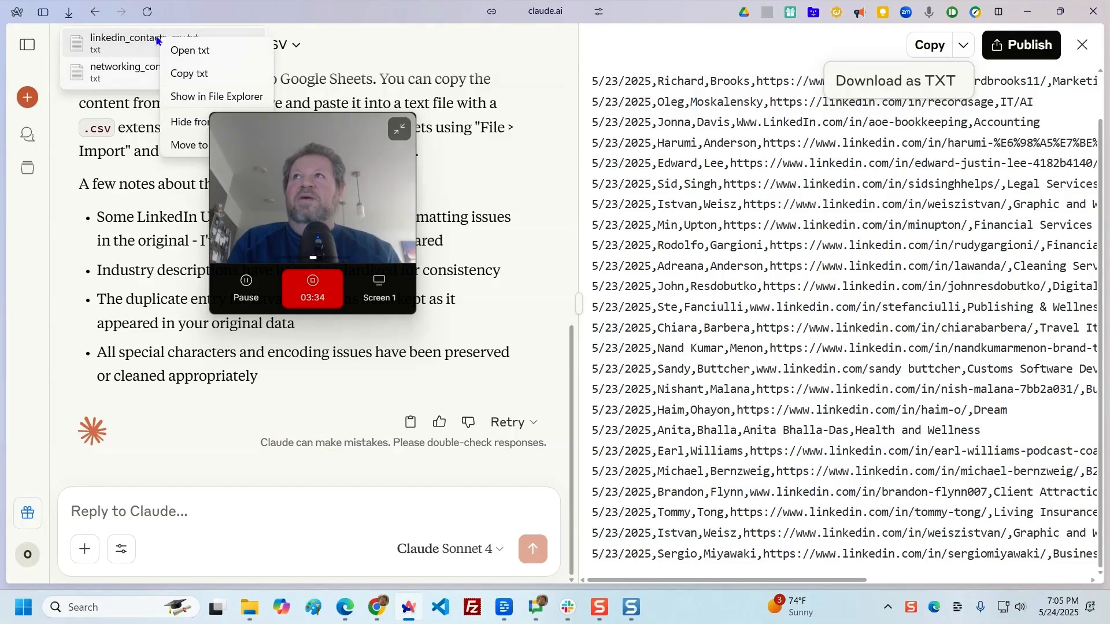
click(214, 97)
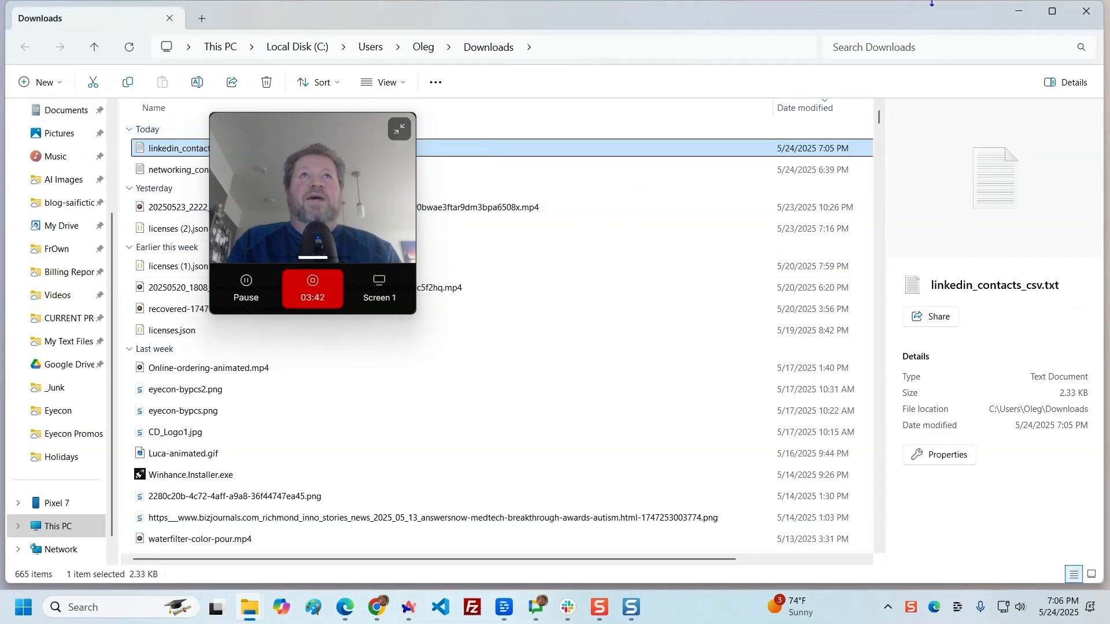
drag(616, 20, 1109, 121)
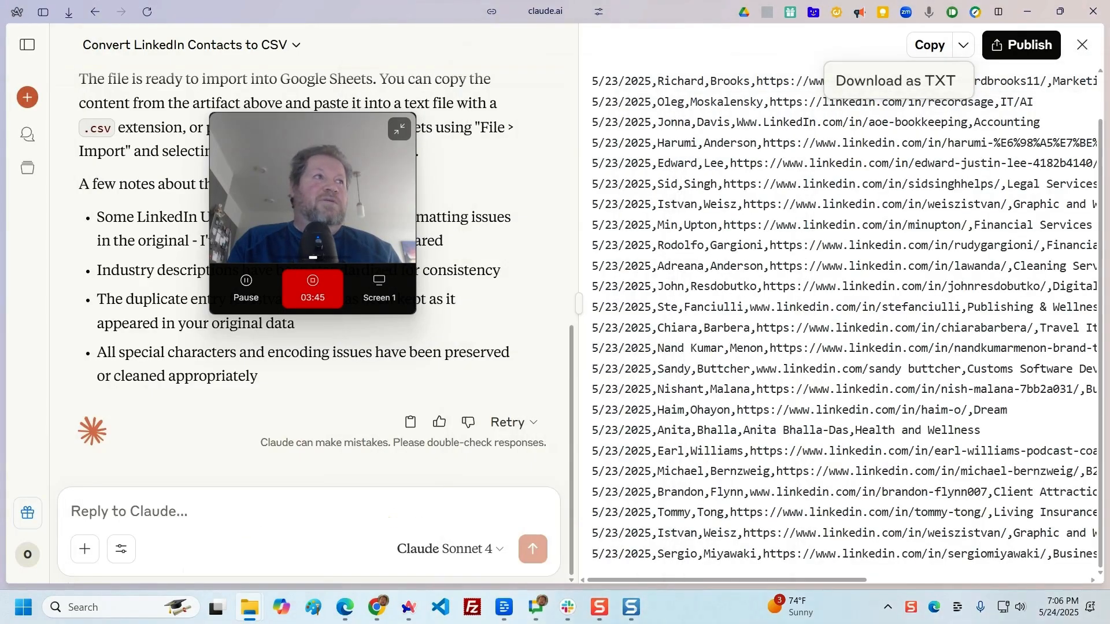
Switch back to Chrome and create a new blank Google Sheets spreadsheet in a new tab
click(1032, 13)
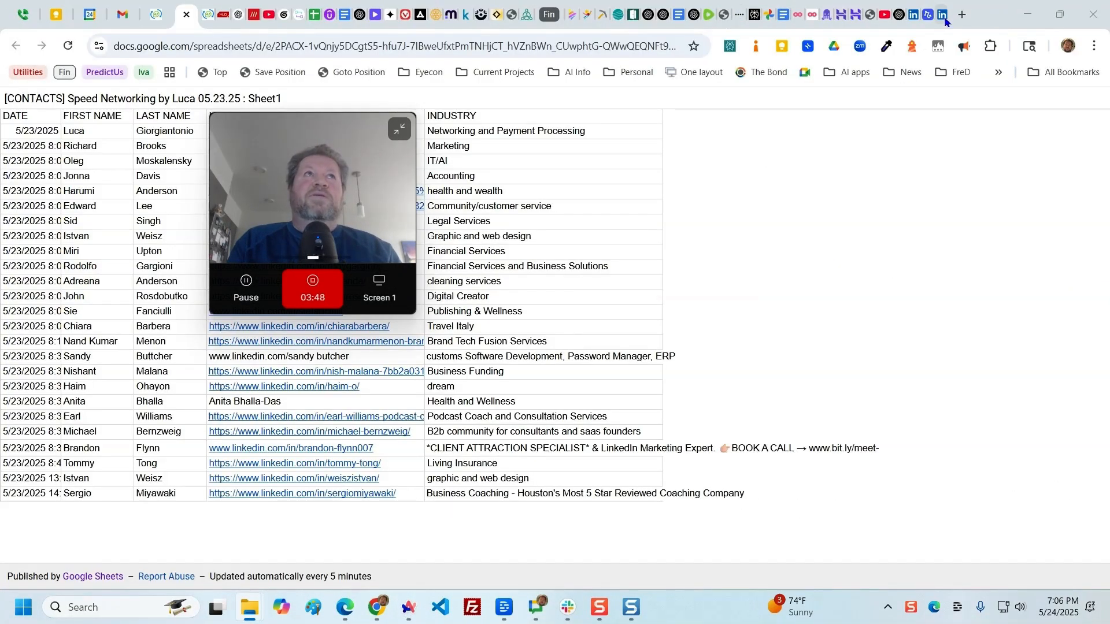
click(962, 15)
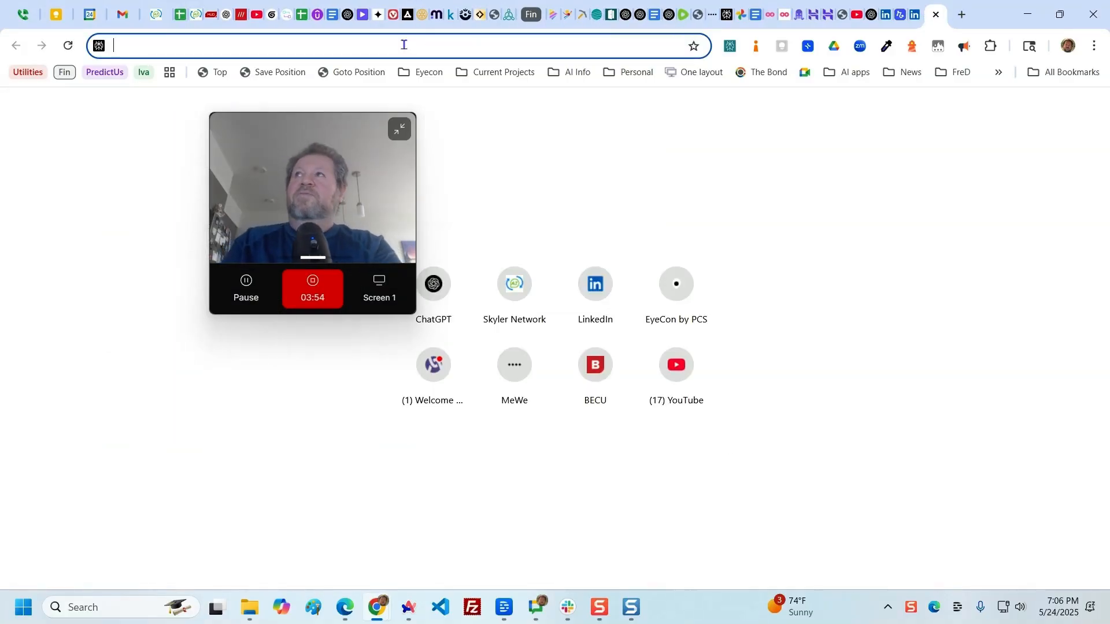
text(shee)
key(Return)
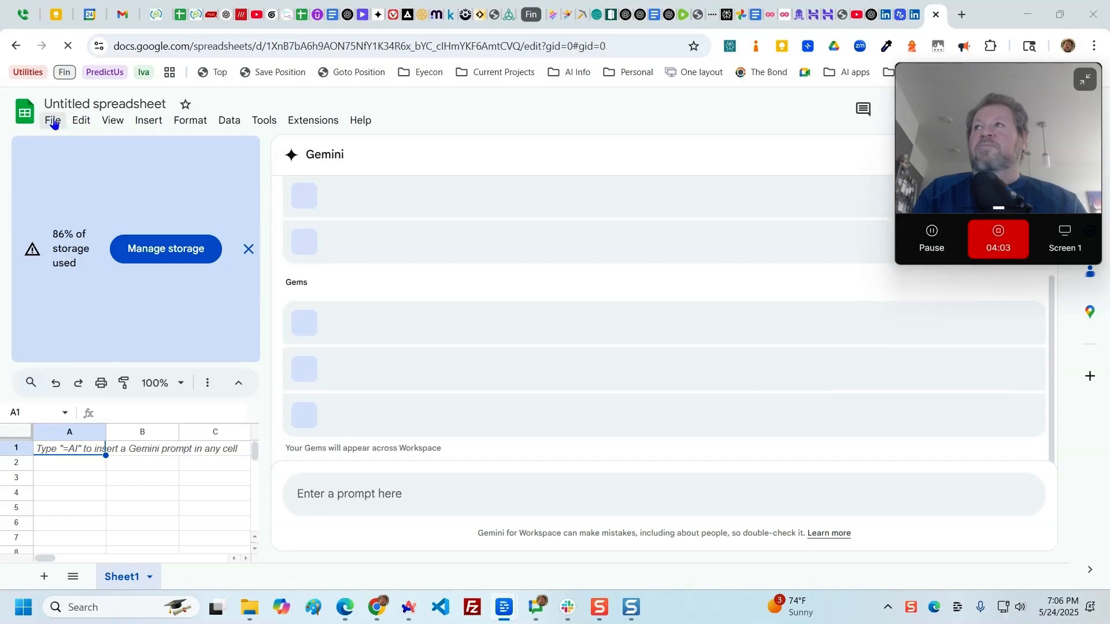
Import linkedin_contacts_csv.txt by upload, replacing the spreadsheet, with the separator detected automatically and text converted to numbers, dates, and formulas
click(52, 119)
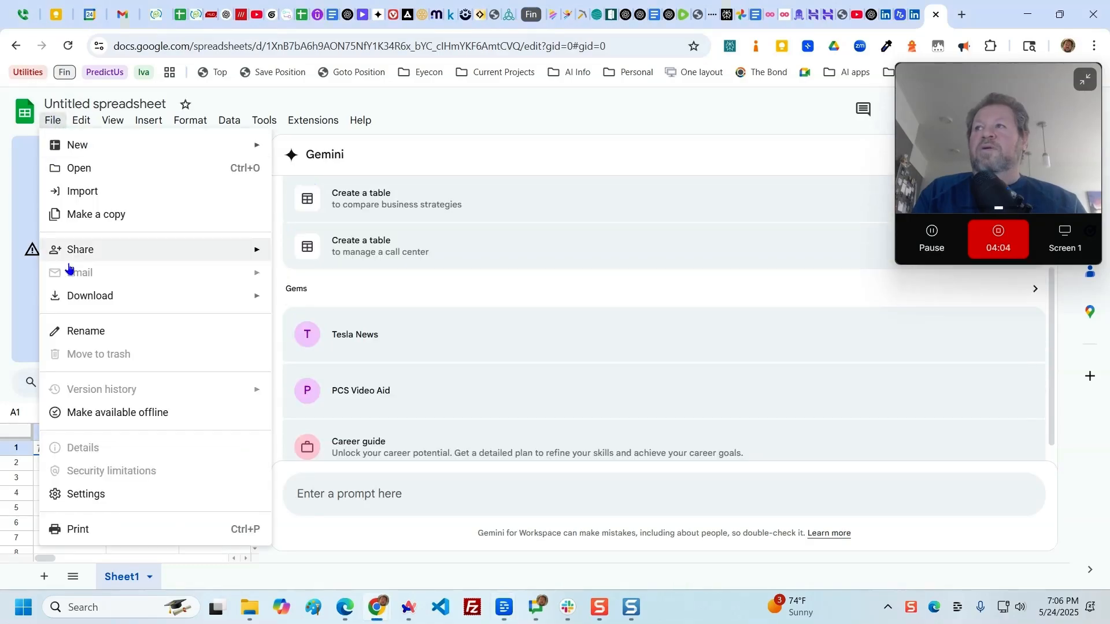
click(119, 196)
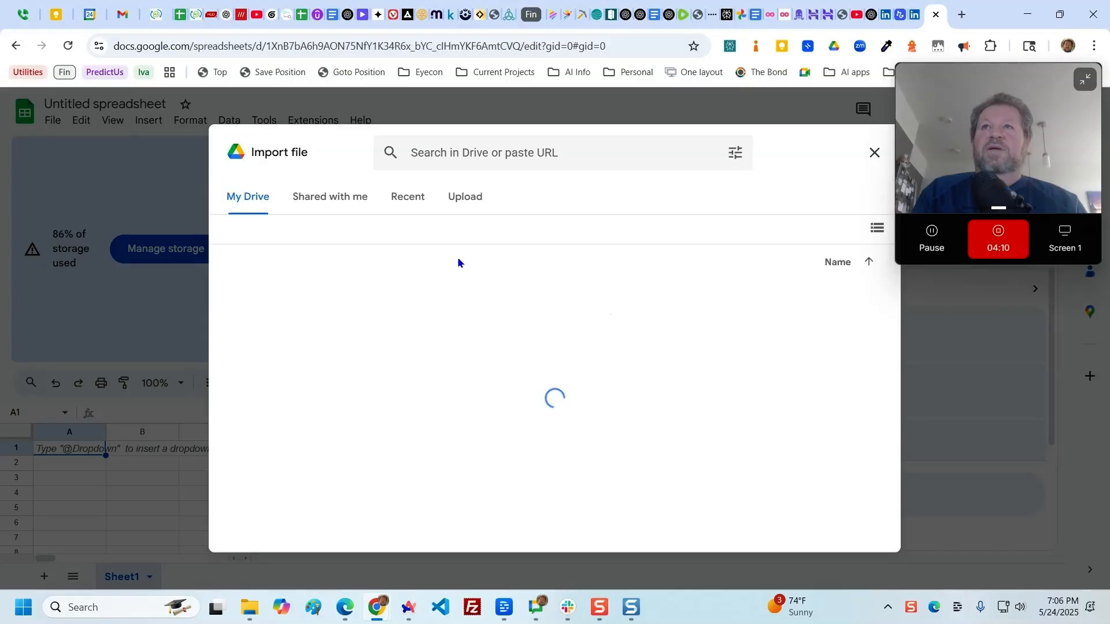
click(465, 203)
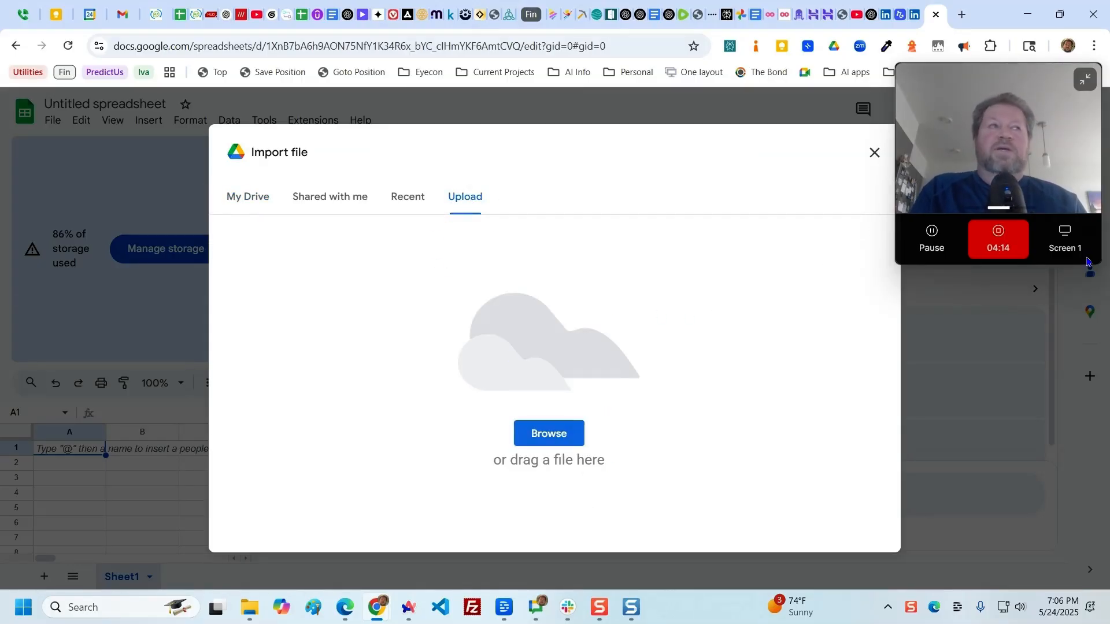
drag(1109, 417, 506, 414)
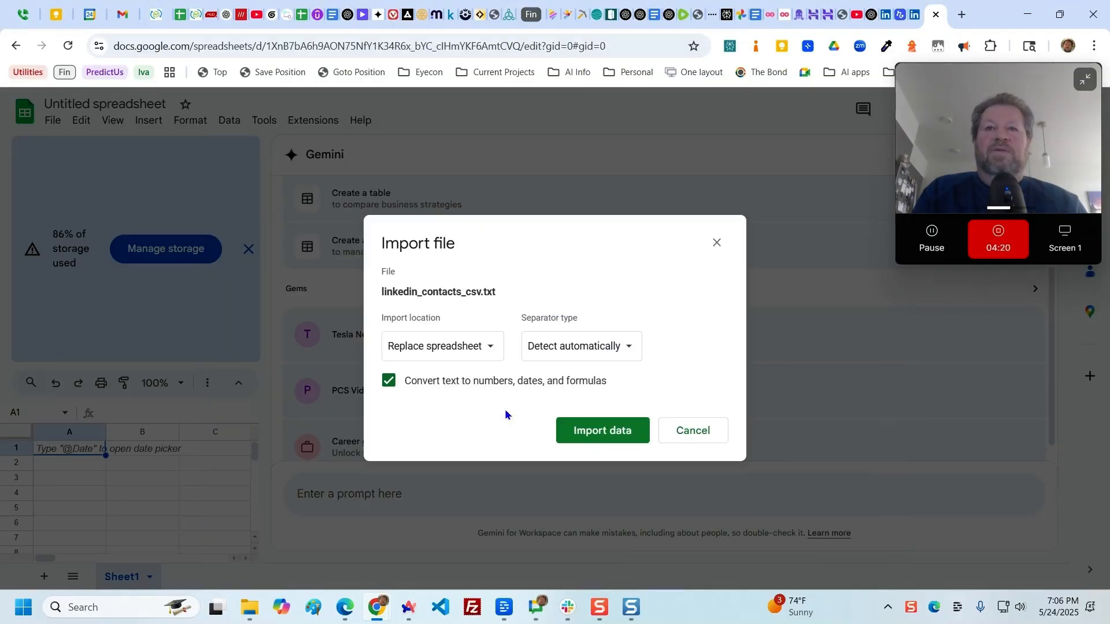
click(600, 436)
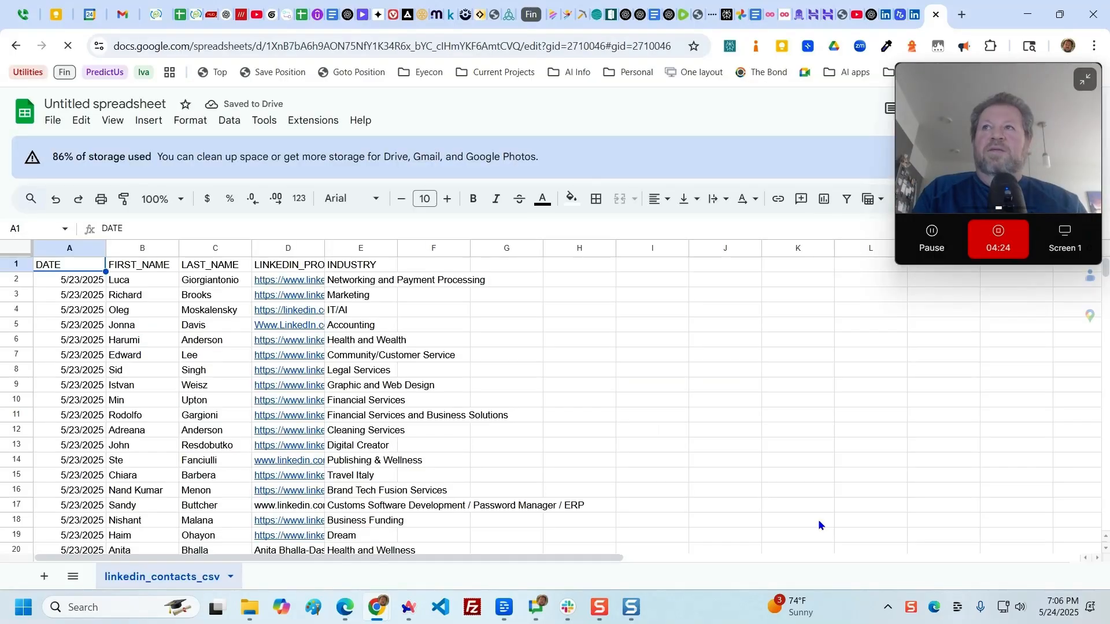
Fit the LINKEDIN_PROFILE column's width to its contents and check the imported rows through the end of the list
scroll(726, 455, down, 2)
scroll(689, 465, up, 2)
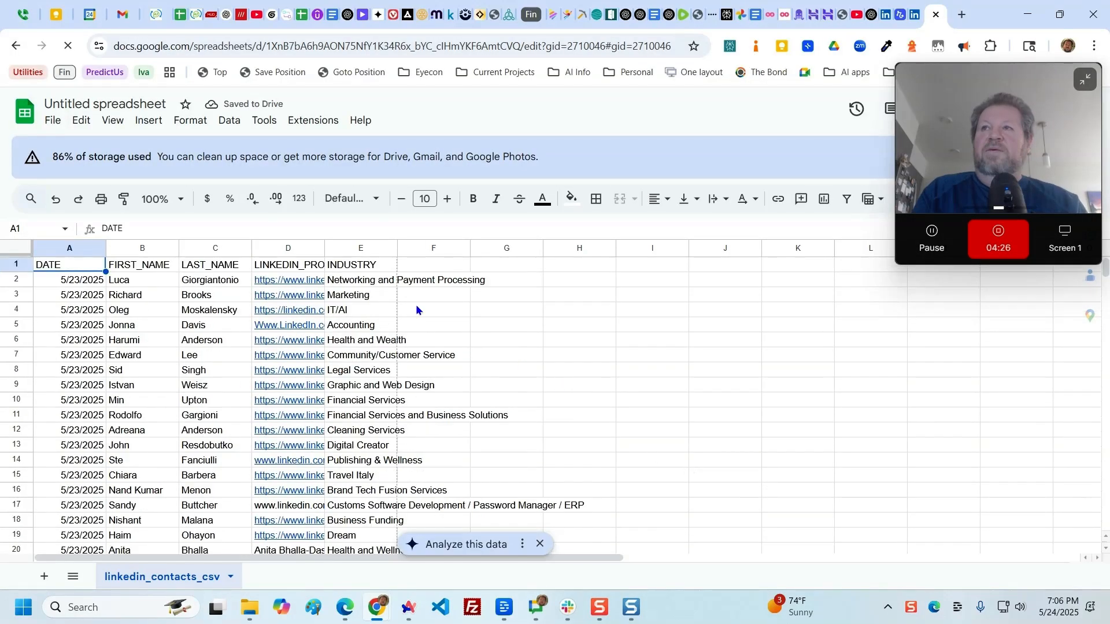
double_click(324, 248)
scroll(795, 378, down, 4)
scroll(795, 378, up, 1)
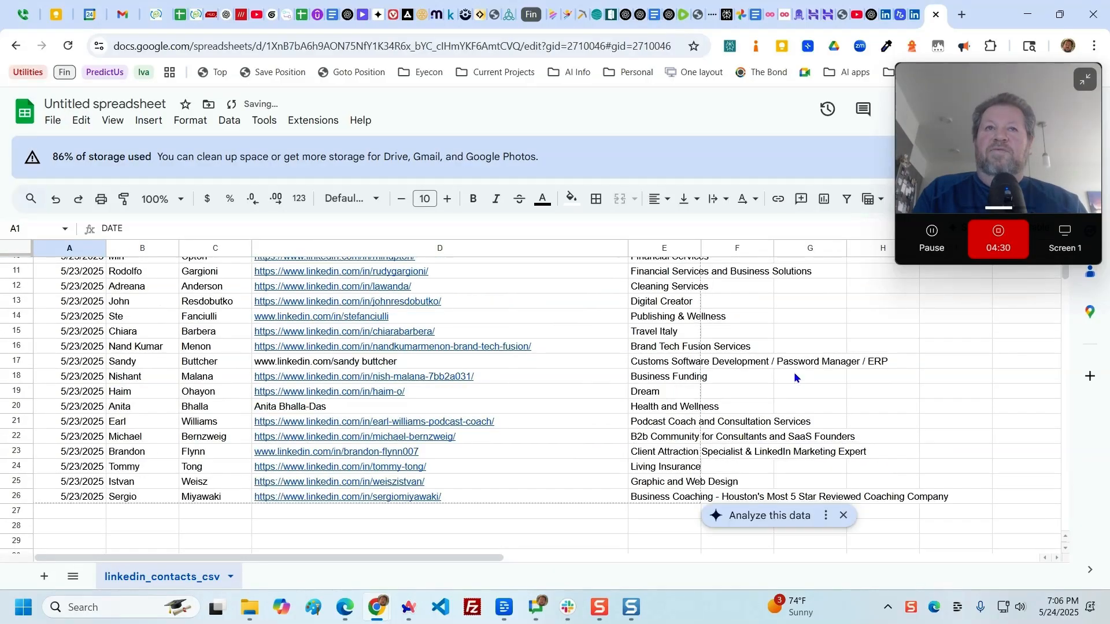
scroll(795, 378, down, 1)
scroll(745, 339, up, 5)
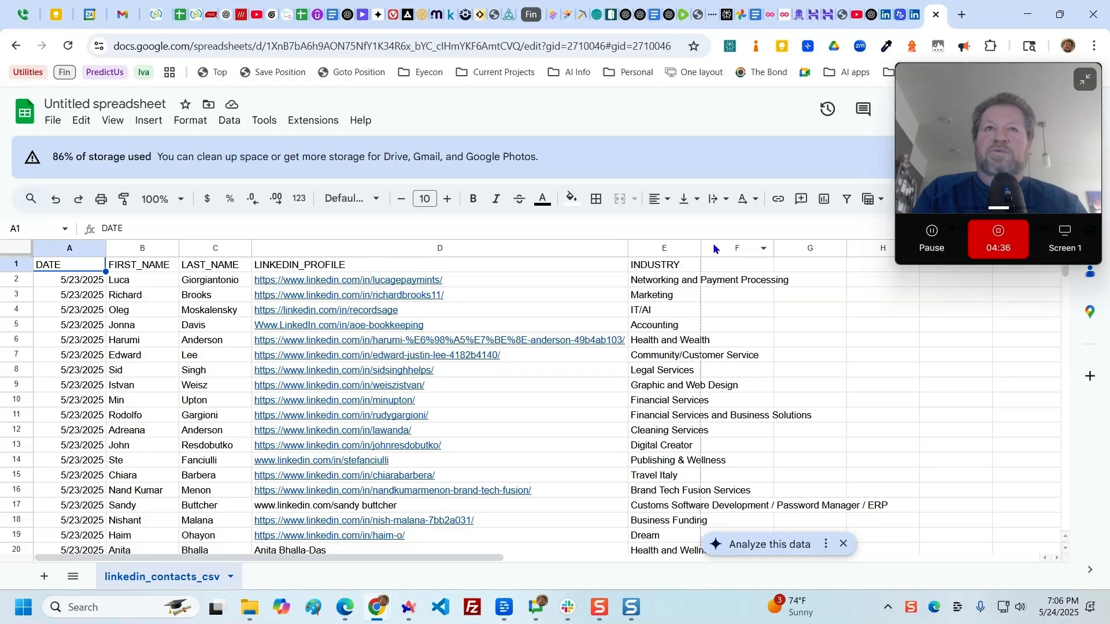
Move the contact in row 2 down one position, so it follows the contact in row 3
click(667, 360)
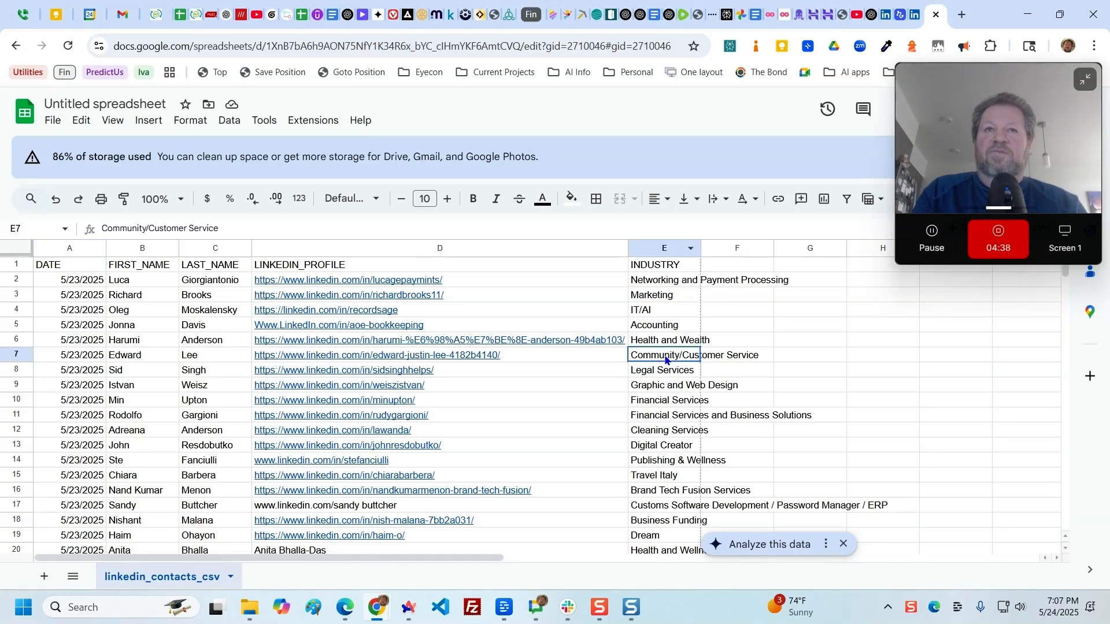
click(660, 386)
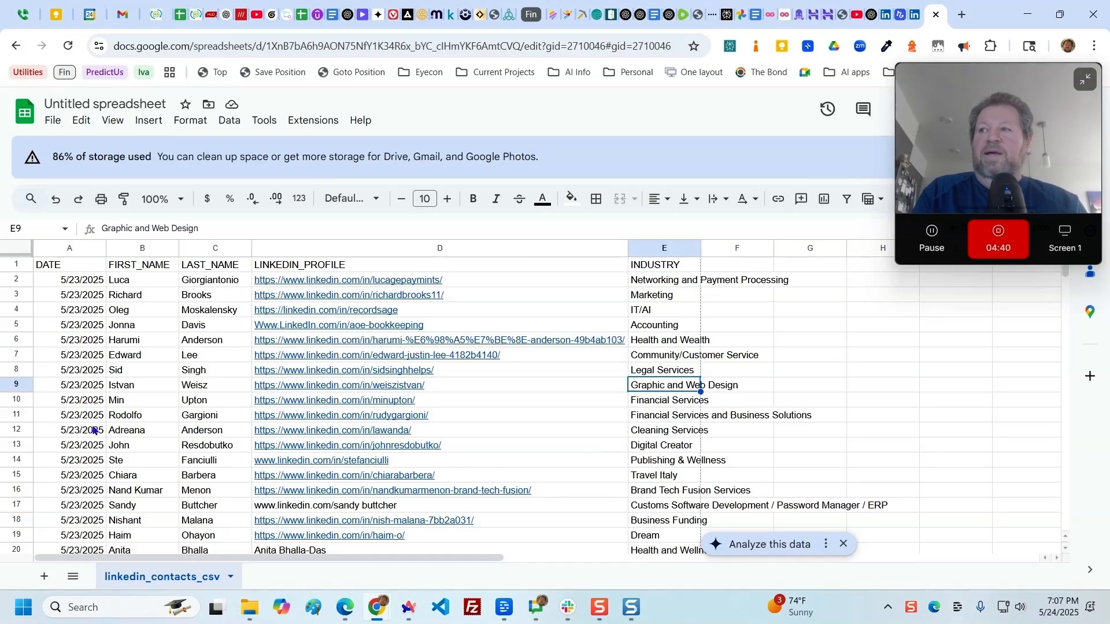
click(18, 279)
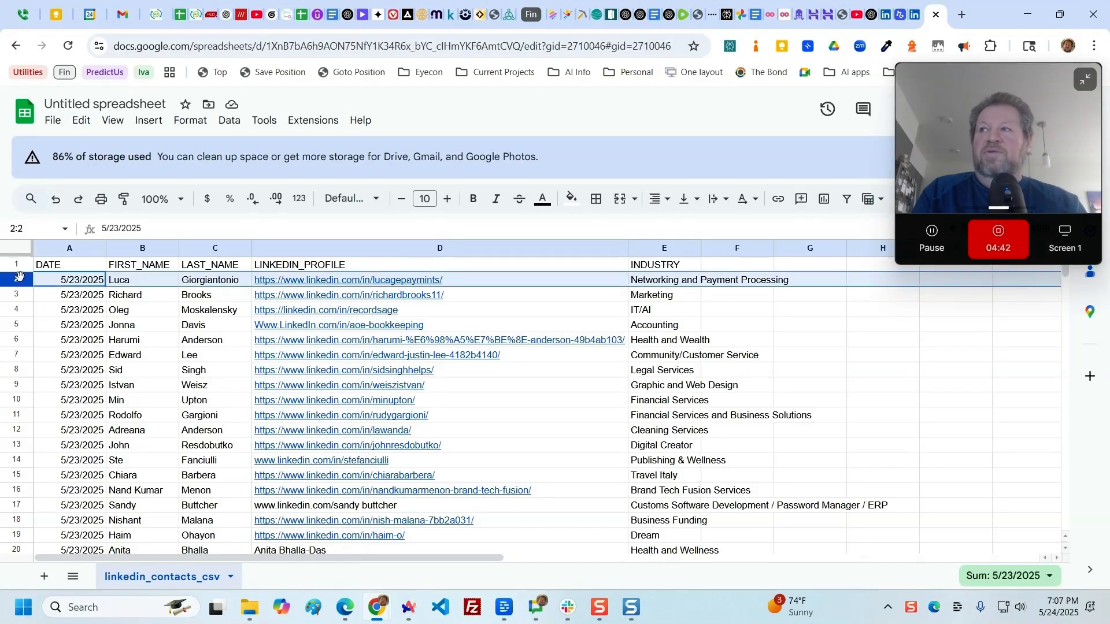
drag(23, 280, 22, 298)
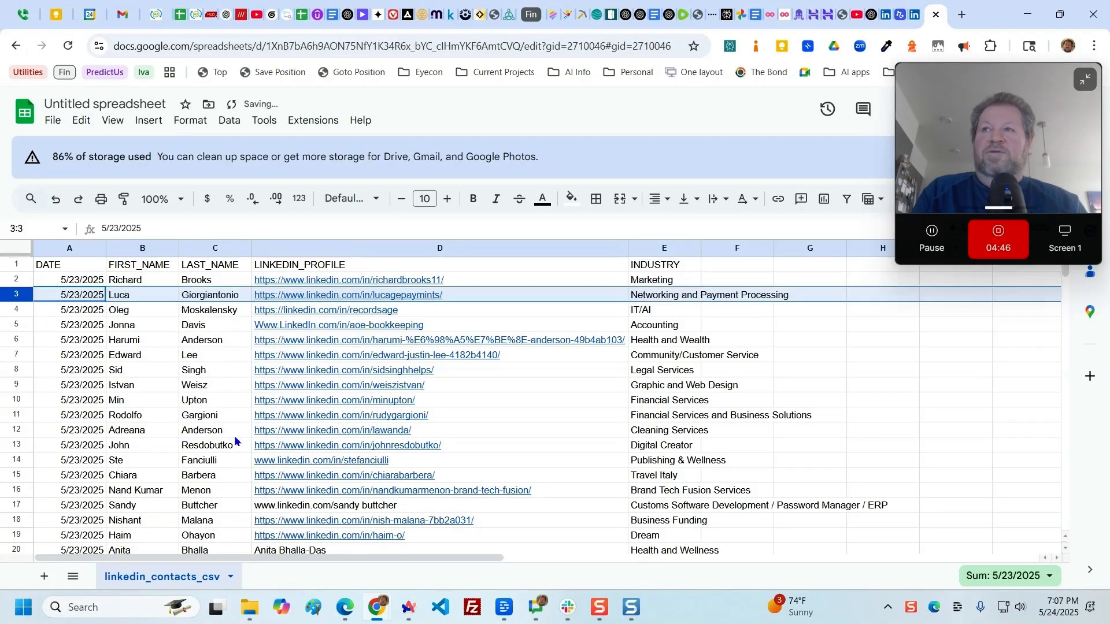
mouse_move(517, 352)
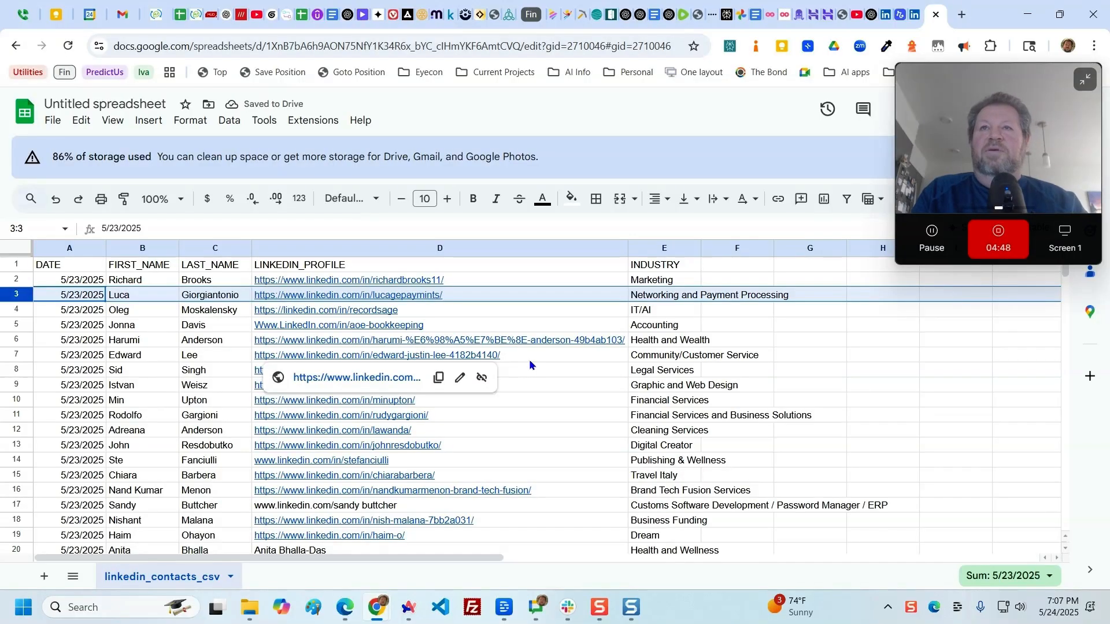
click(604, 229)
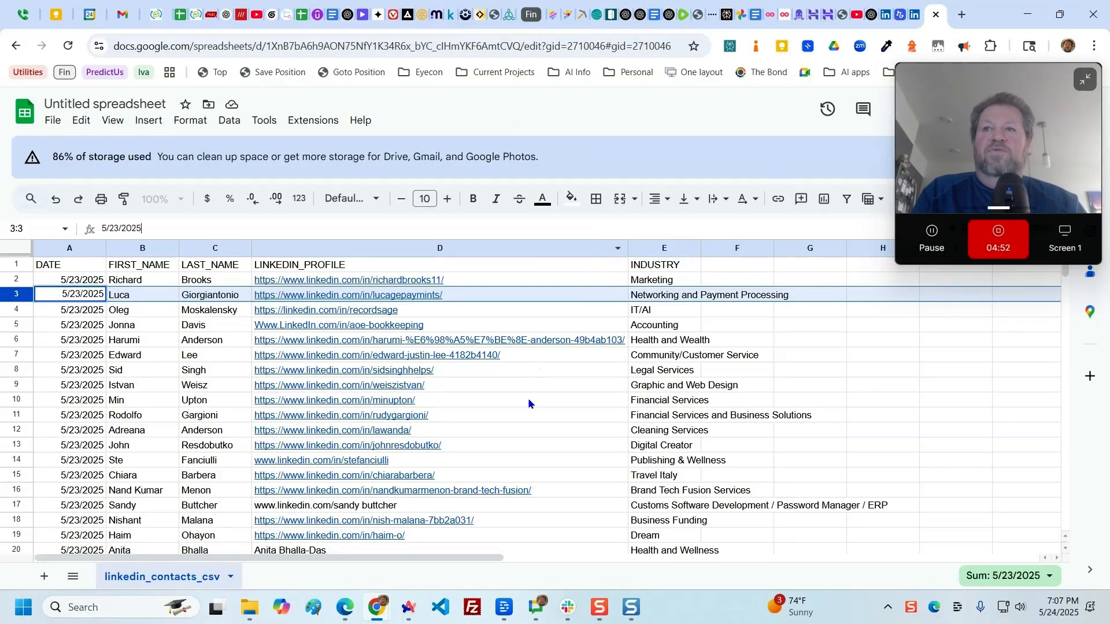
mouse_move(528, 404)
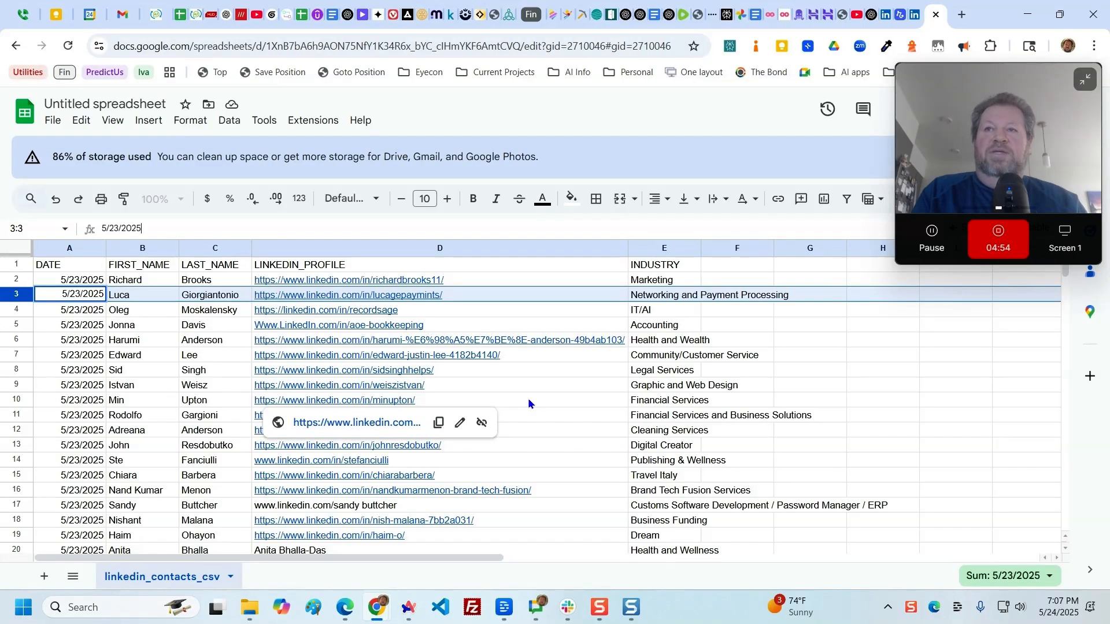